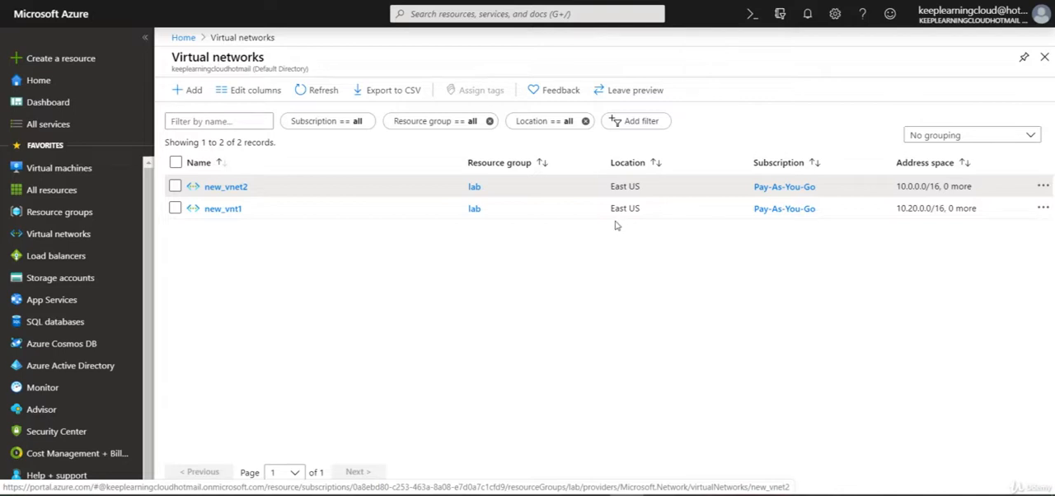
# Start adding a peering on the new_vnet2 virtual network and name its link to the remote network Peer1.
pyautogui.click(227, 187)
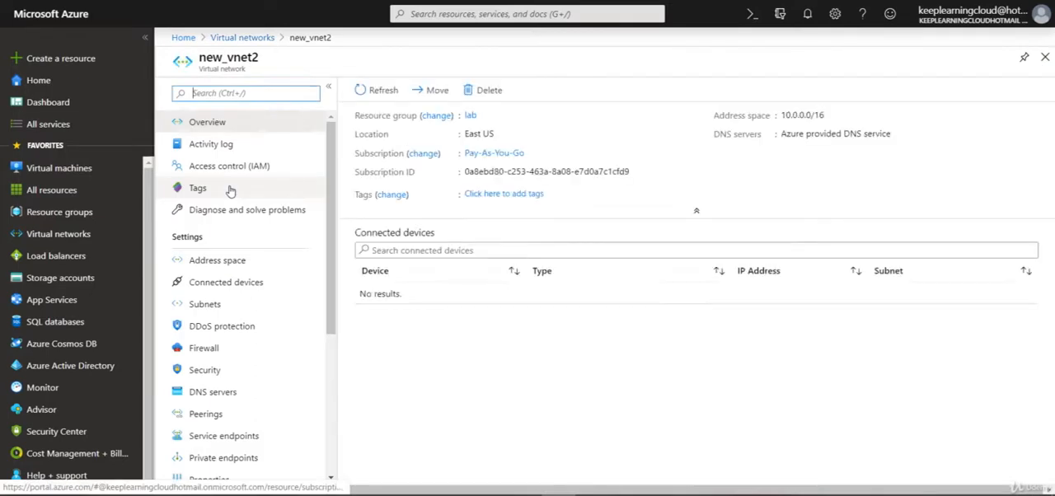
pyautogui.click(216, 421)
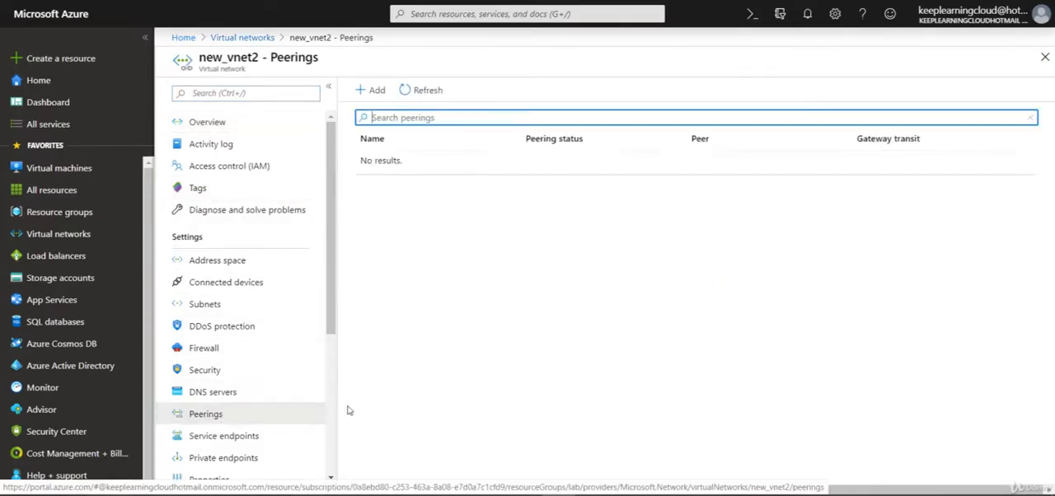
pyautogui.click(372, 91)
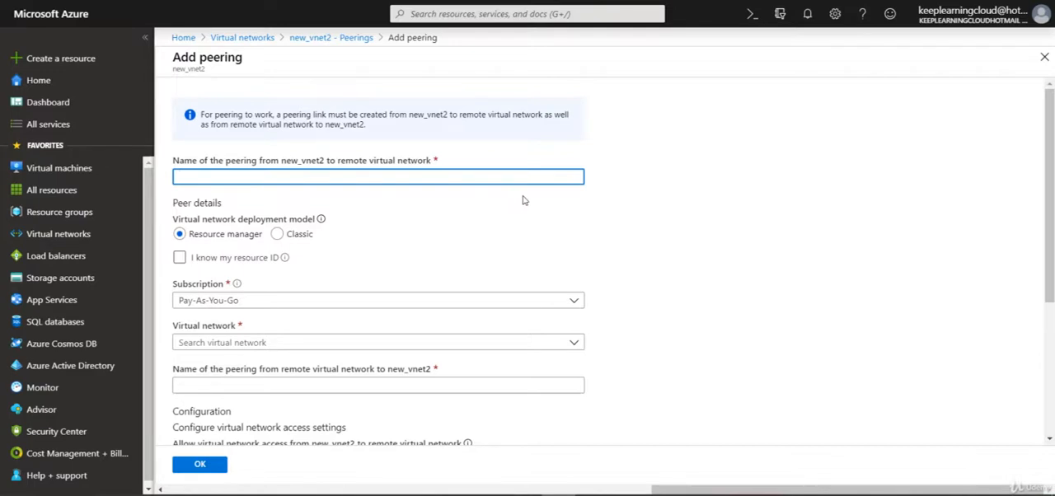
pyautogui.scroll(-1, 523, 200)
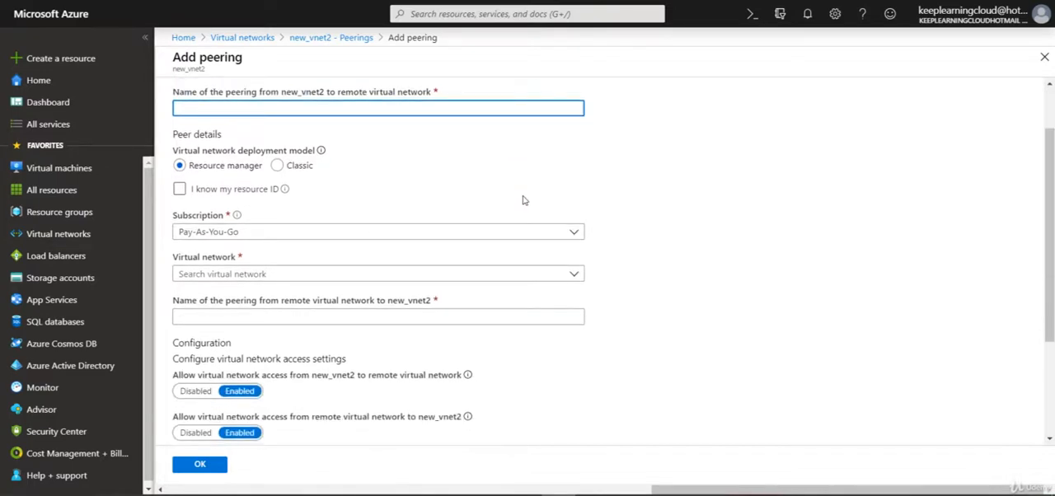
pyautogui.scroll(-3, 523, 201)
pyautogui.scroll(4, 523, 201)
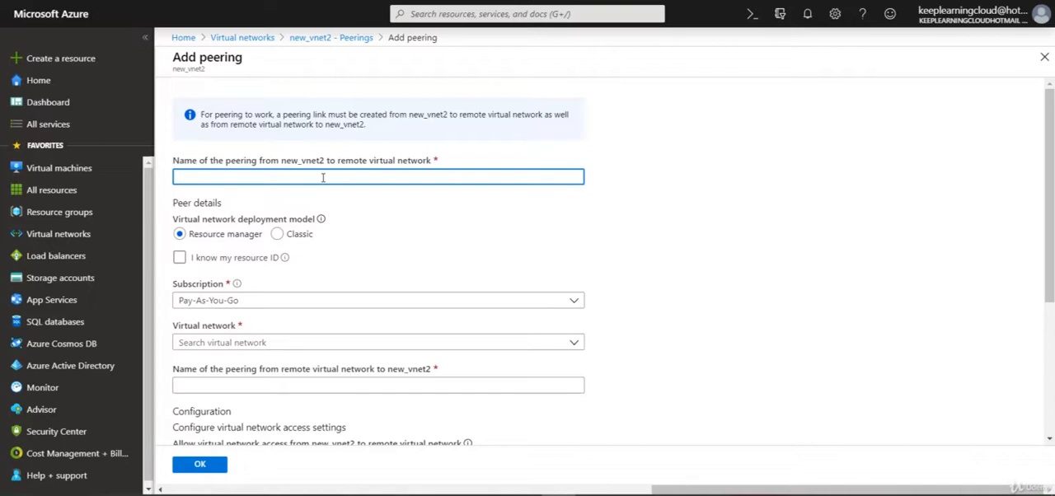
pyautogui.write('Peer1')
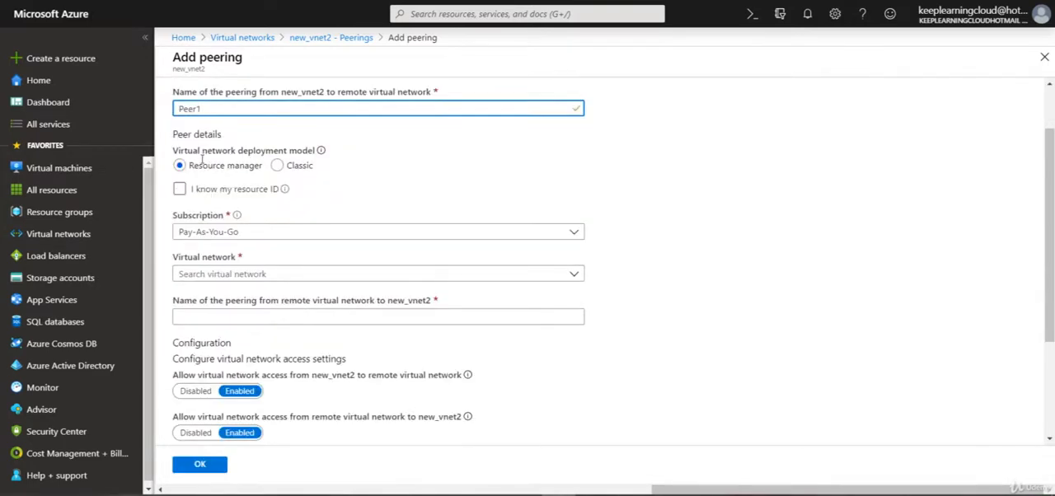
pyautogui.moveTo(188, 166); pyautogui.dragTo(257, 167)
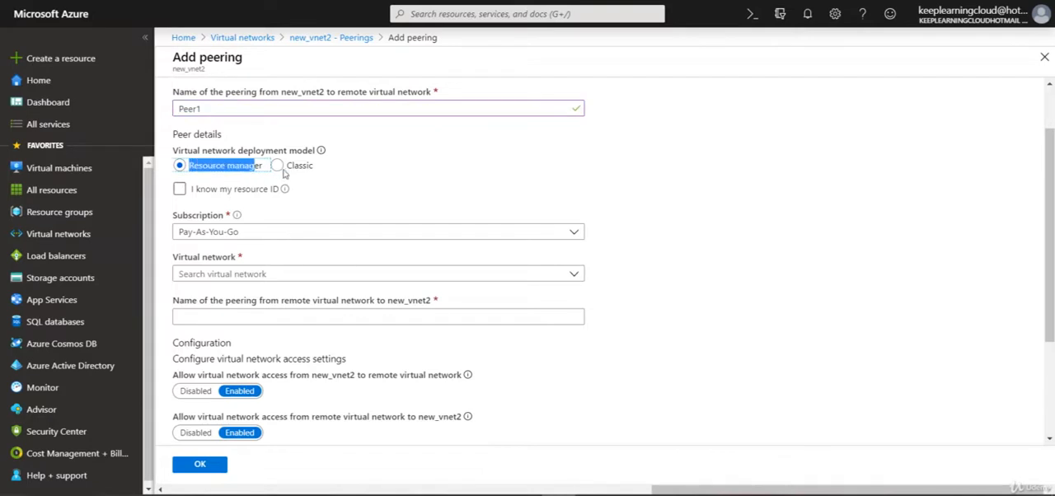
pyautogui.click(294, 167)
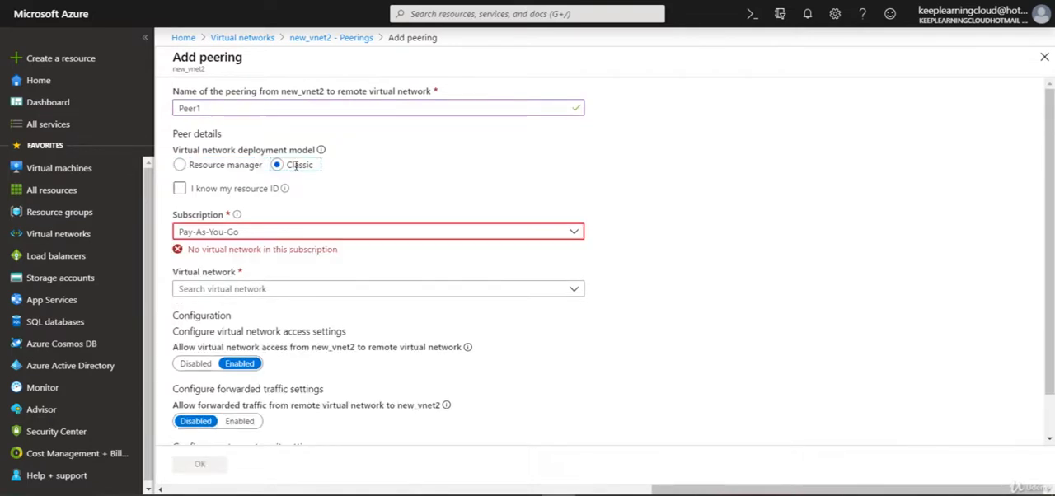
pyautogui.click(259, 166)
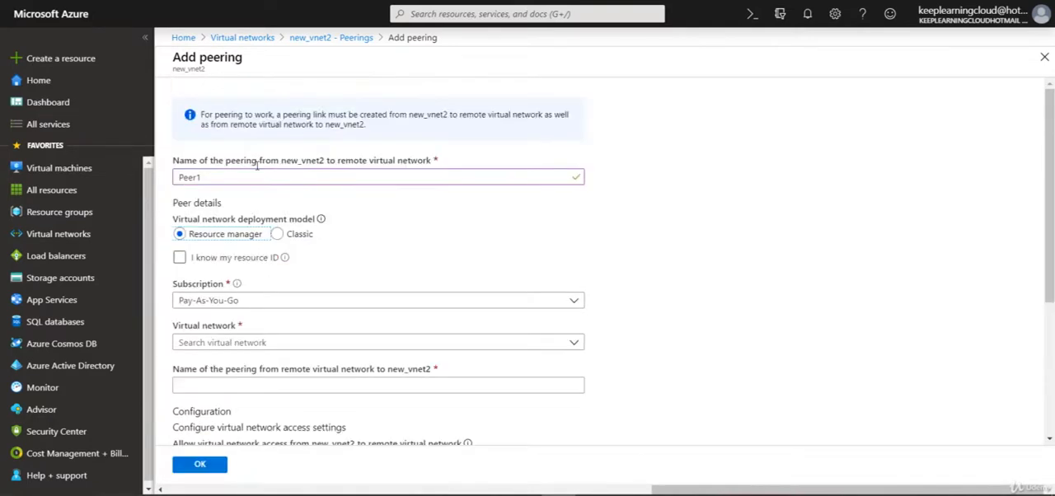
pyautogui.click(247, 256)
pyautogui.scroll(-1, 305, 258)
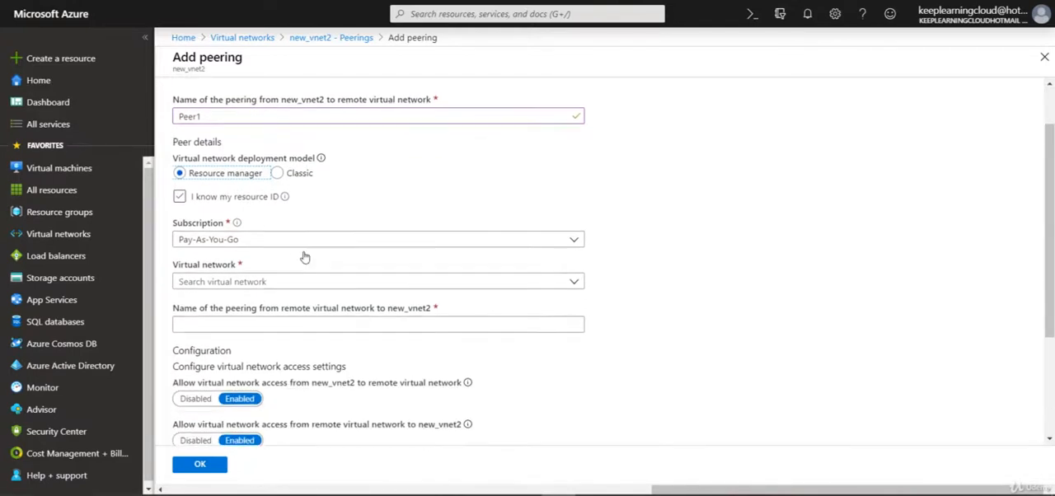
pyautogui.click(258, 192)
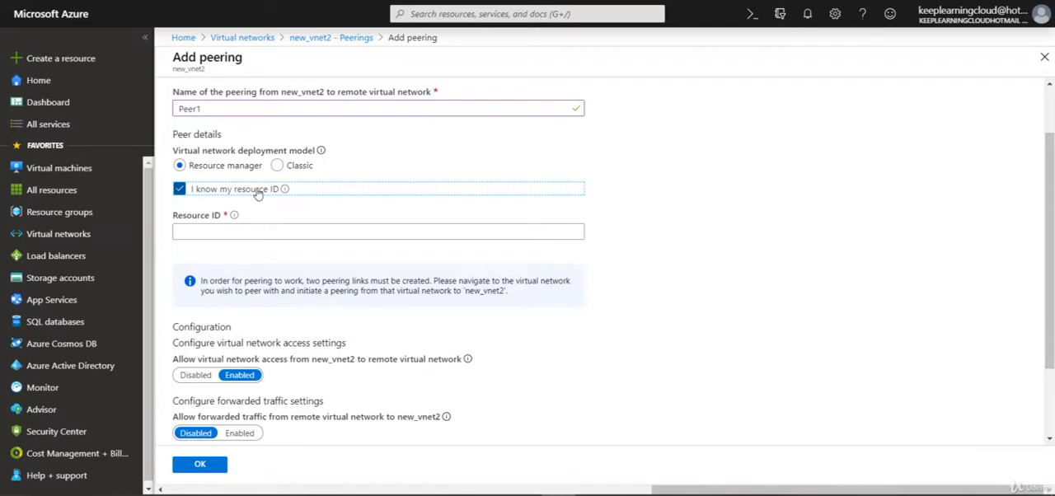
pyautogui.click(258, 192)
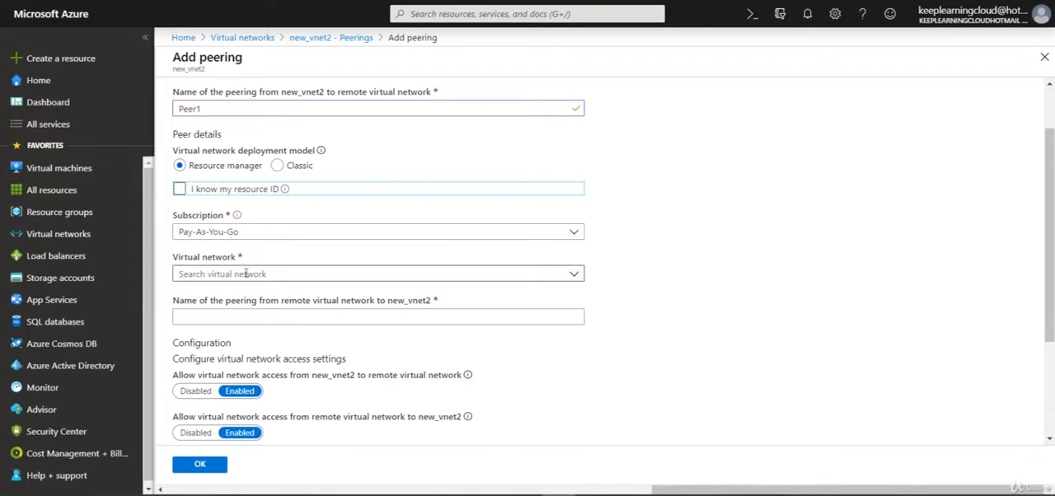
# Choose new_vnt1 (lab) as the remote virtual network and name the peering from it to new_vnet2 Peer2.
pyautogui.click(361, 275)
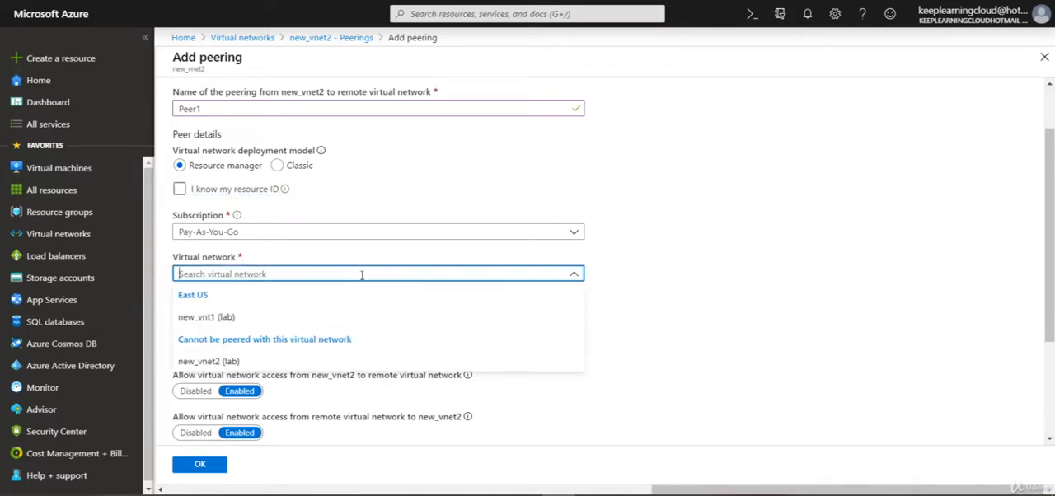
pyautogui.click(224, 318)
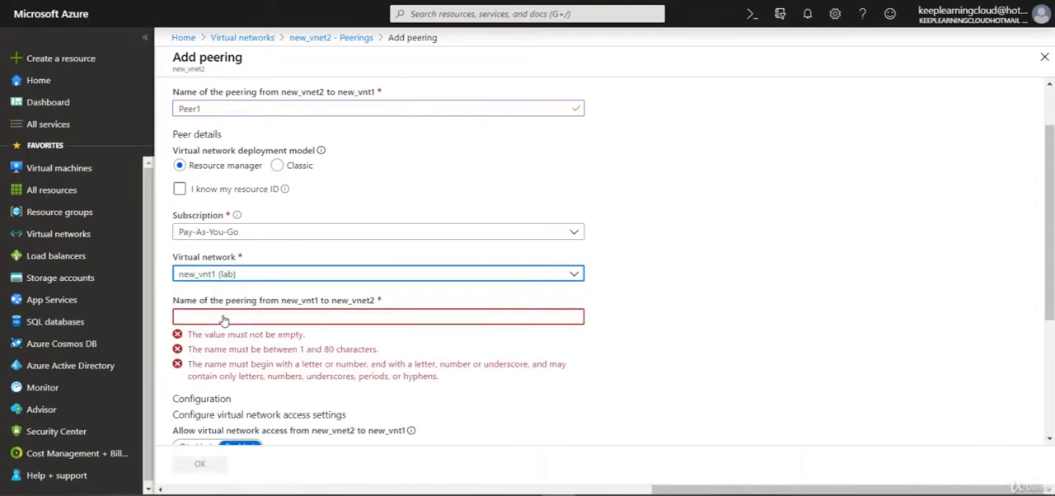
pyautogui.click(224, 319)
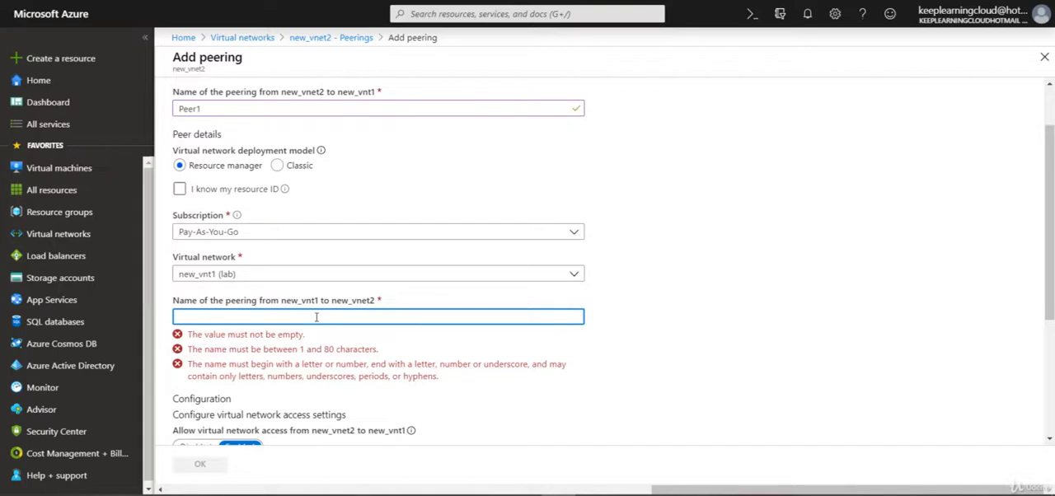
pyautogui.write('Peer2')
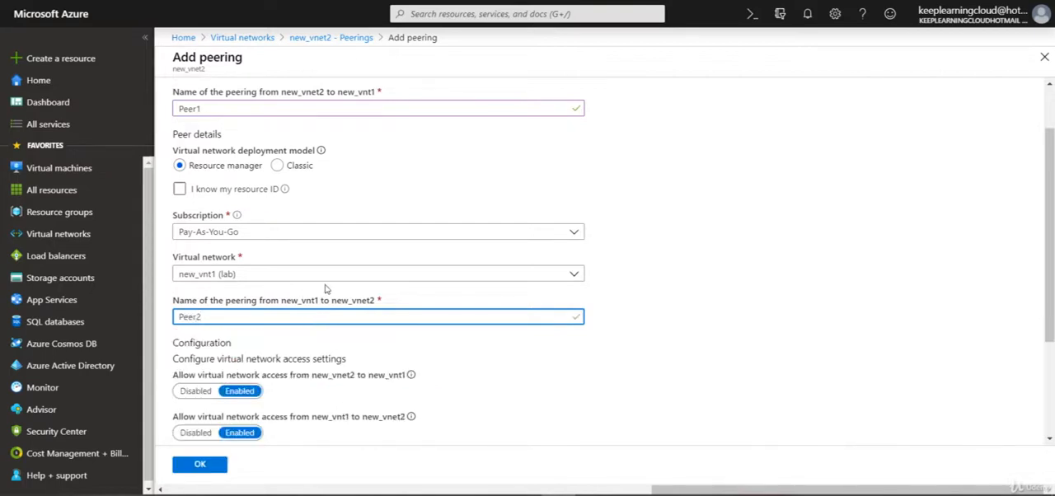
# Keep virtual network access enabled and enable forwarded traffic both from new_vnt1 to new_vnet2 and from new_vnet2 to new_vnt1.
pyautogui.scroll(-2, 325, 288)
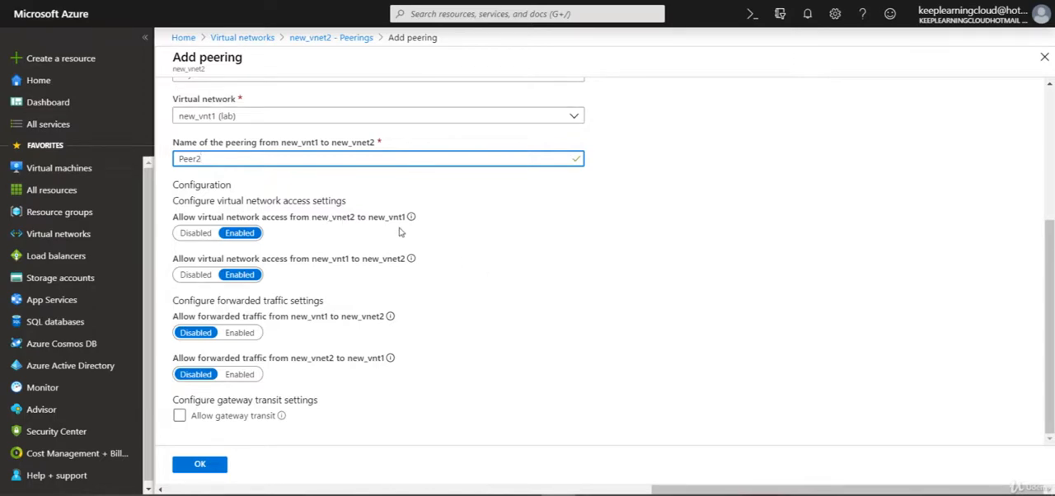
pyautogui.click(198, 277)
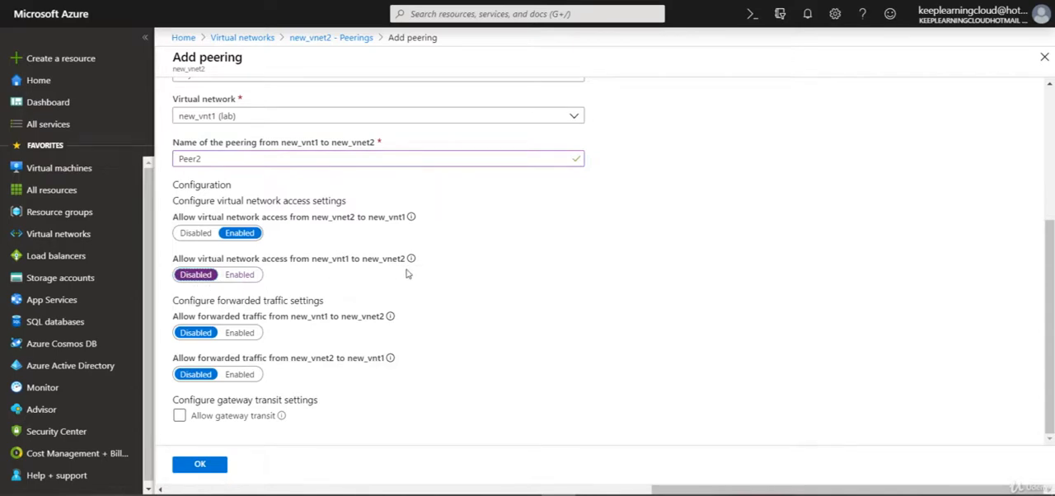
pyautogui.click(240, 275)
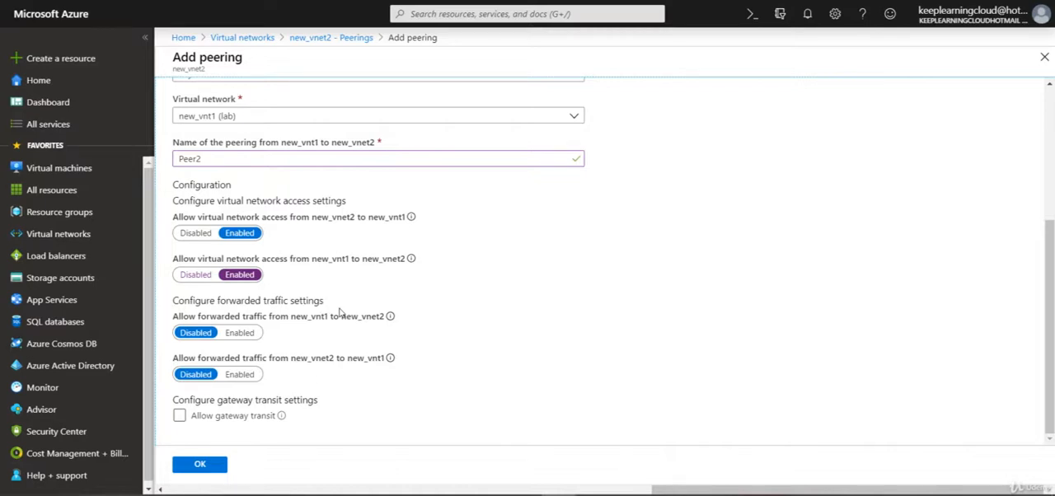
pyautogui.click(240, 334)
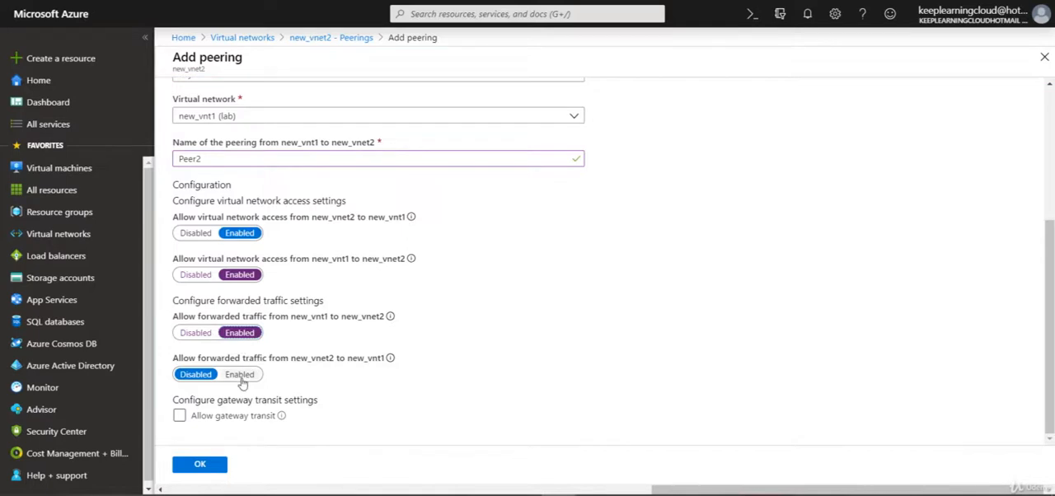
pyautogui.click(240, 375)
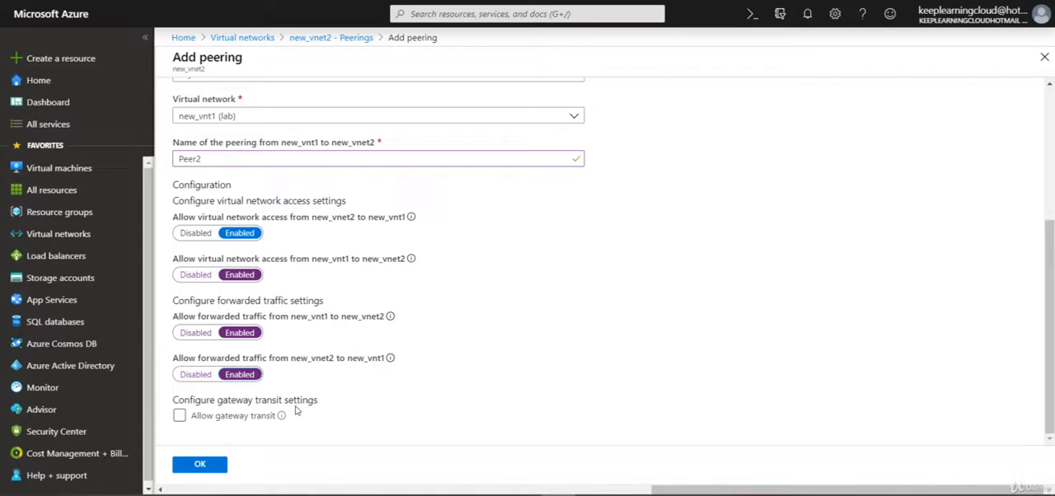
pyautogui.click(237, 422)
pyautogui.click(237, 419)
pyautogui.scroll(-1, 433, 378)
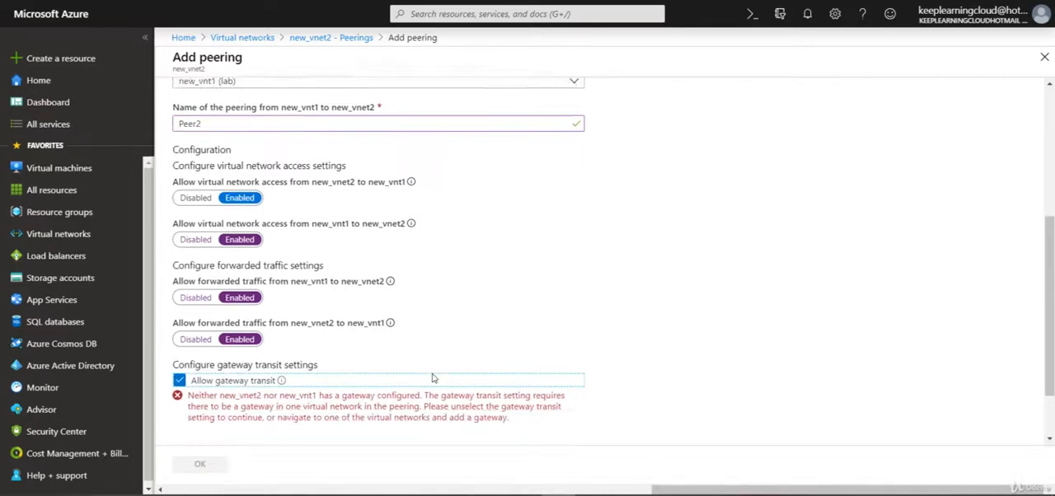
pyautogui.scroll(-1, 433, 377)
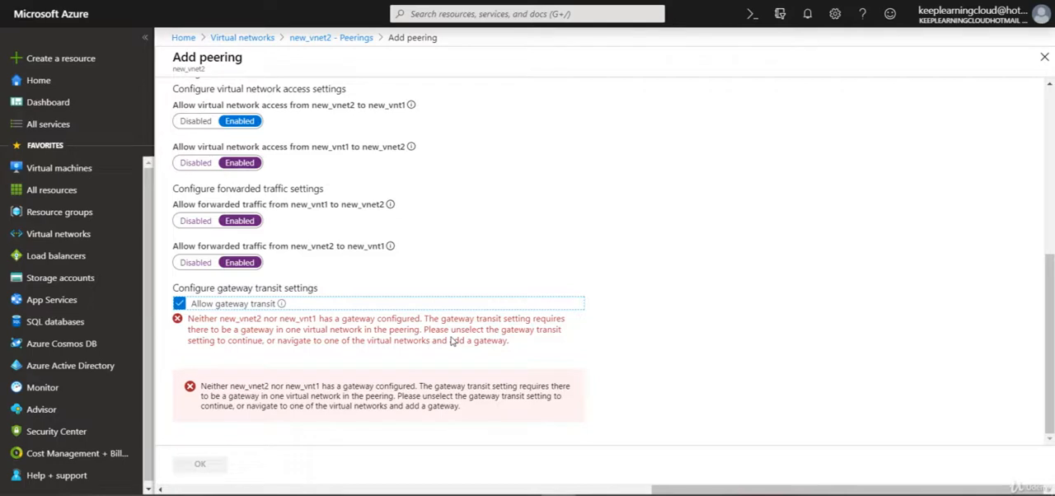
pyautogui.click(260, 305)
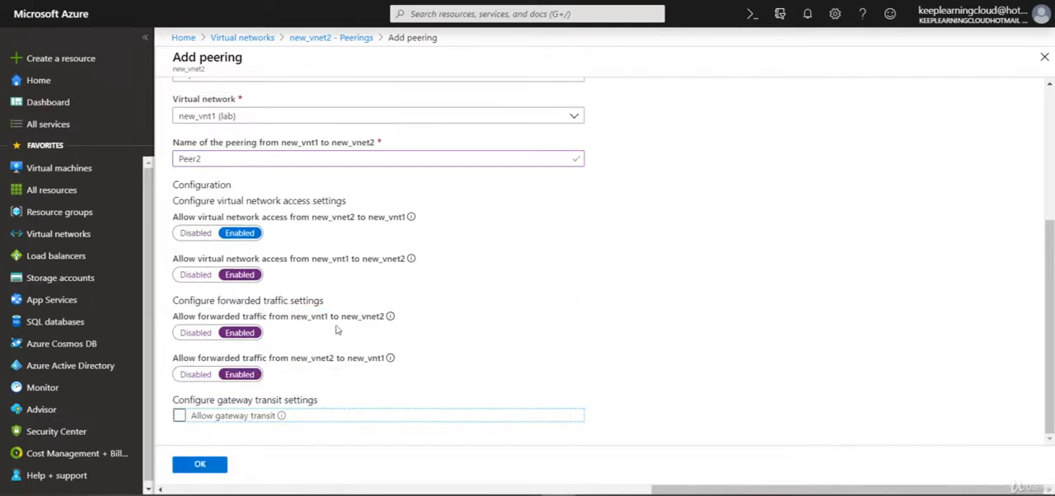
# Create the configured peering and open the peerings list of the new_vnt1 virtual network to check the reverse link.
pyautogui.click(198, 467)
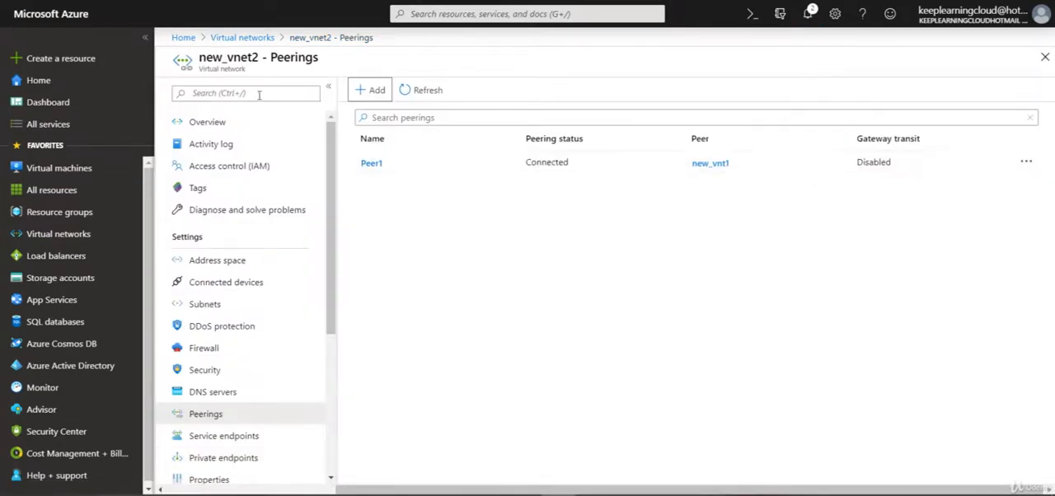
pyautogui.click(241, 37)
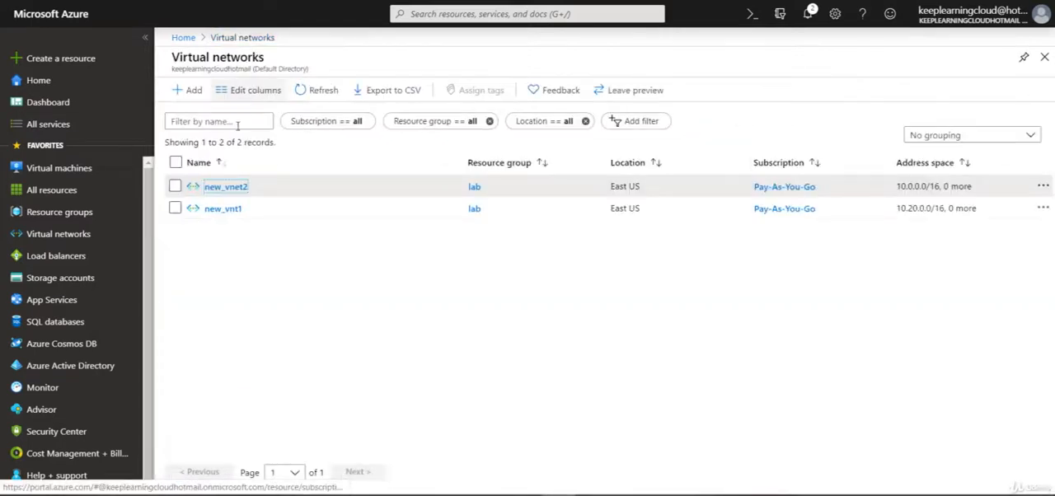
pyautogui.click(221, 211)
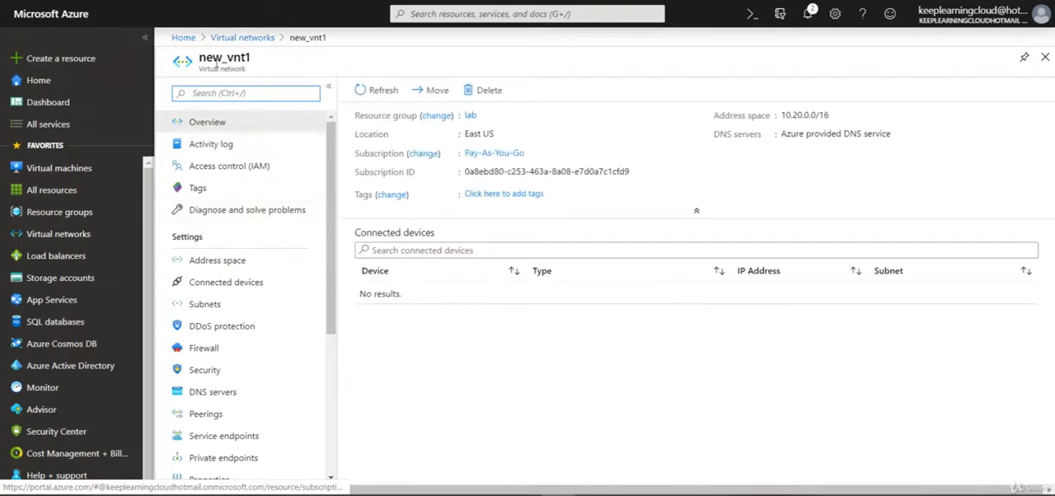
pyautogui.click(213, 418)
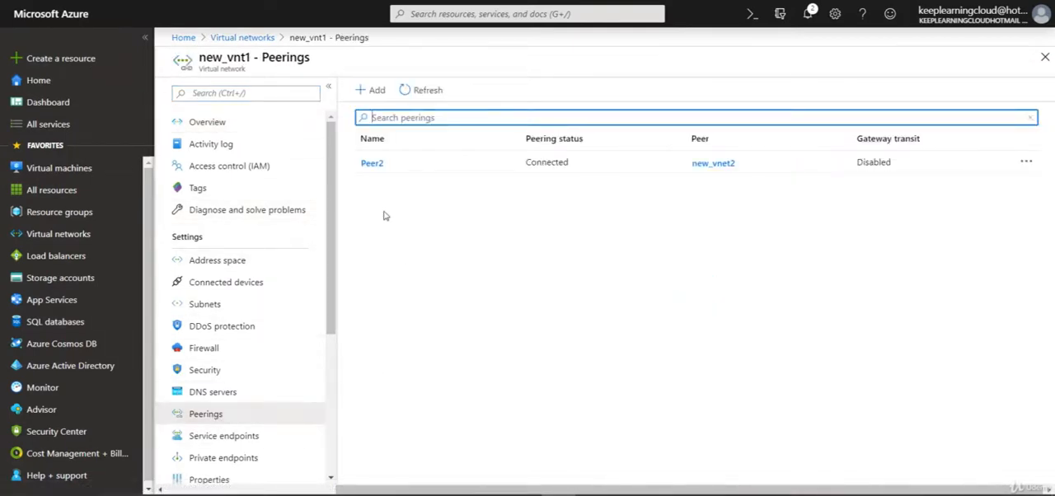